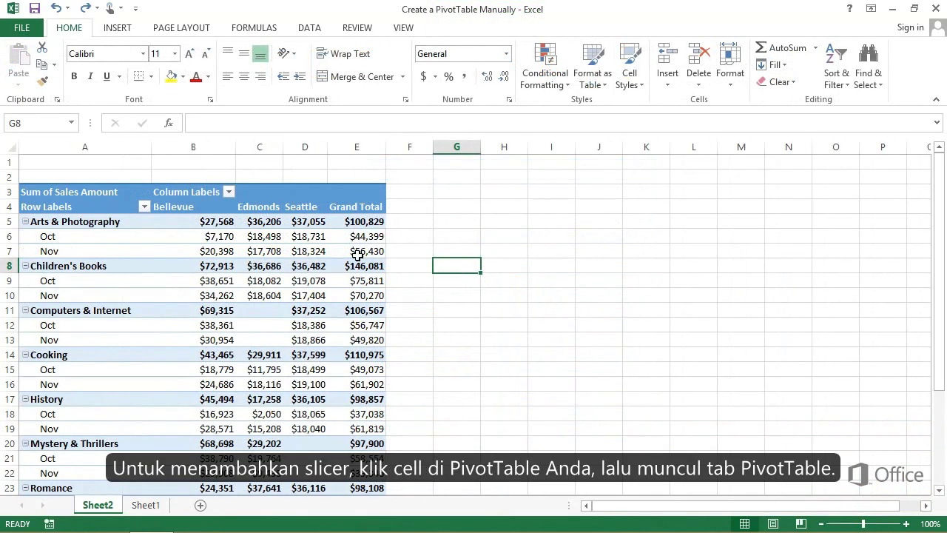
Select a cell in the book sales PivotTable so its tools and field list appear.
{"action": "left_click", "coordinate": [275, 254]}
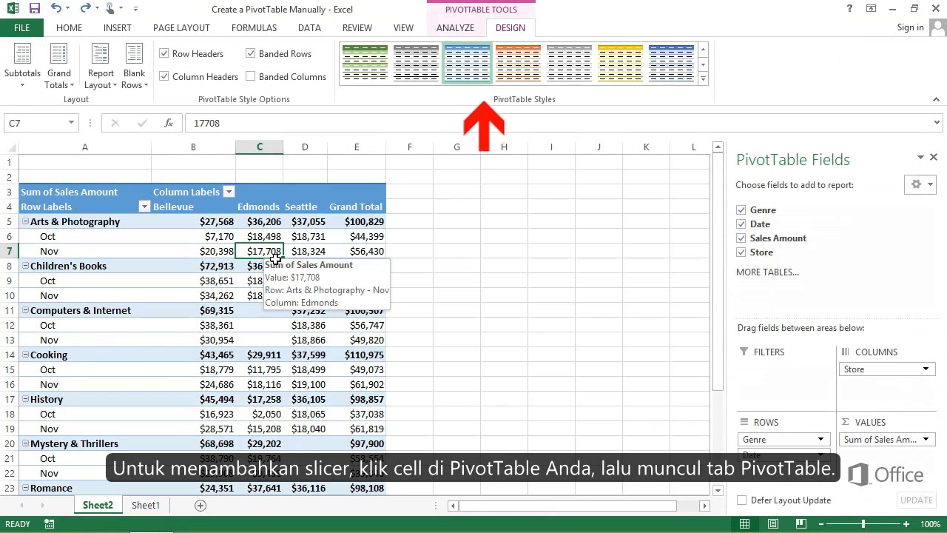
Choose Genre, Date and Store as slicer fields, leaving Sales Amount unticked.
{"action": "left_click", "coordinate": [463, 29]}
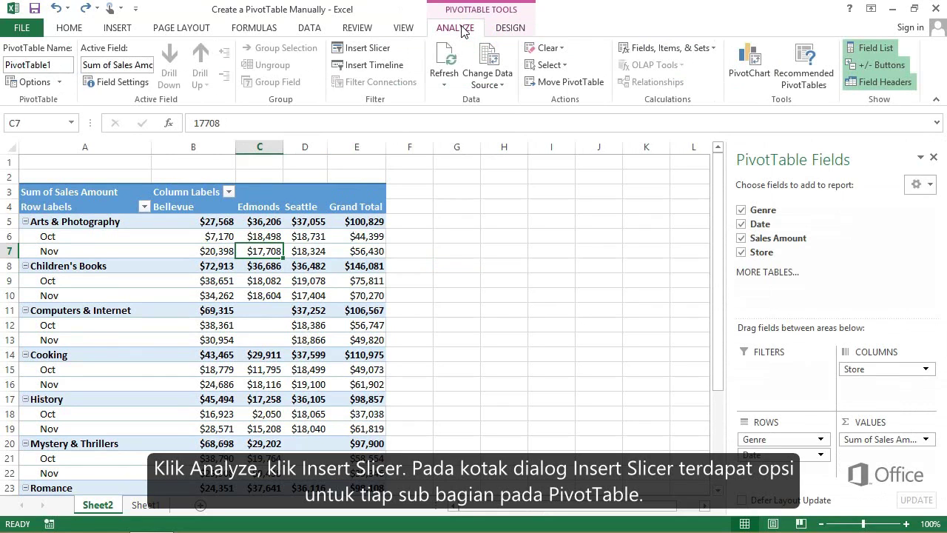
{"action": "left_click", "coordinate": [377, 51]}
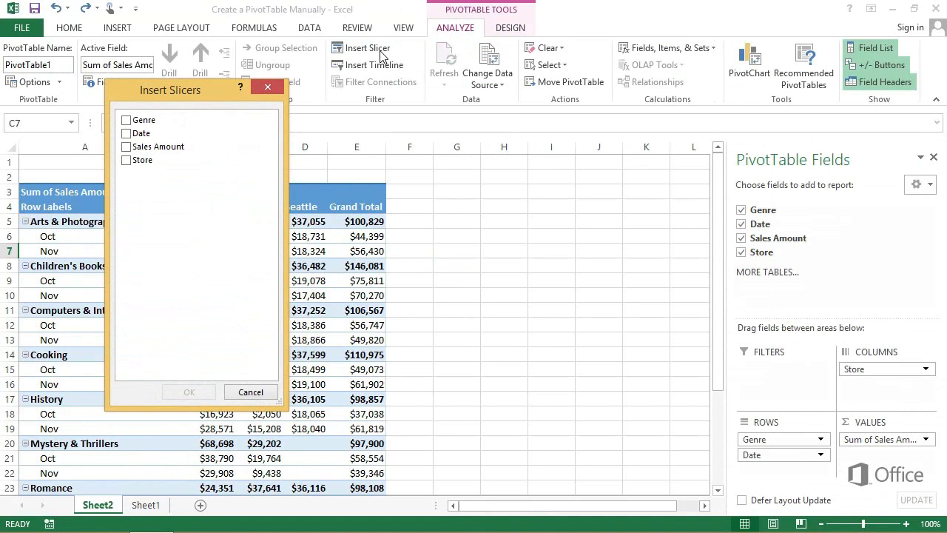
{"action": "left_click", "coordinate": [126, 120]}
{"action": "left_click", "coordinate": [126, 133]}
{"action": "left_click", "coordinate": [127, 159]}
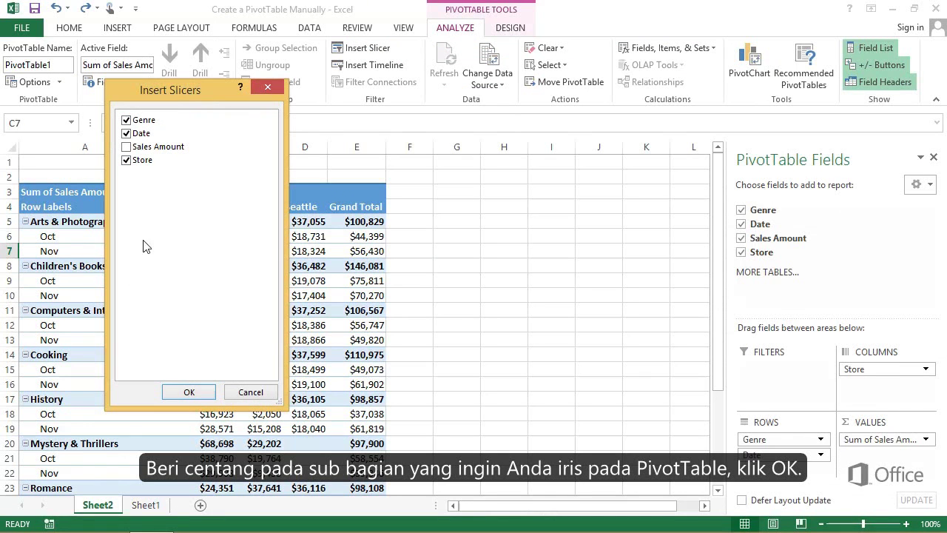
Create the three slicers, then move the Store slicer right of the PivotTable and shorten it.
{"action": "left_click", "coordinate": [189, 392]}
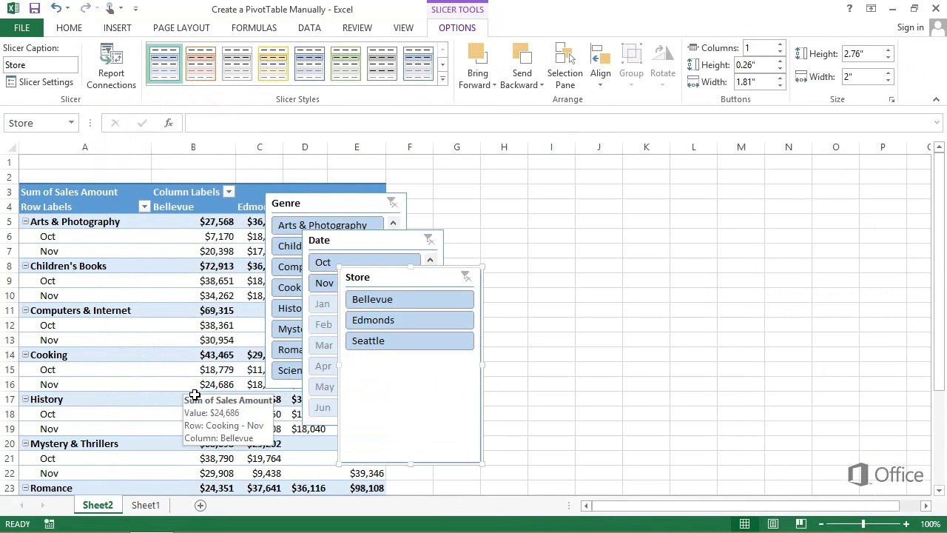
{"action": "left_click_drag", "start_coordinate": [417, 285], "coordinate": [621, 242]}
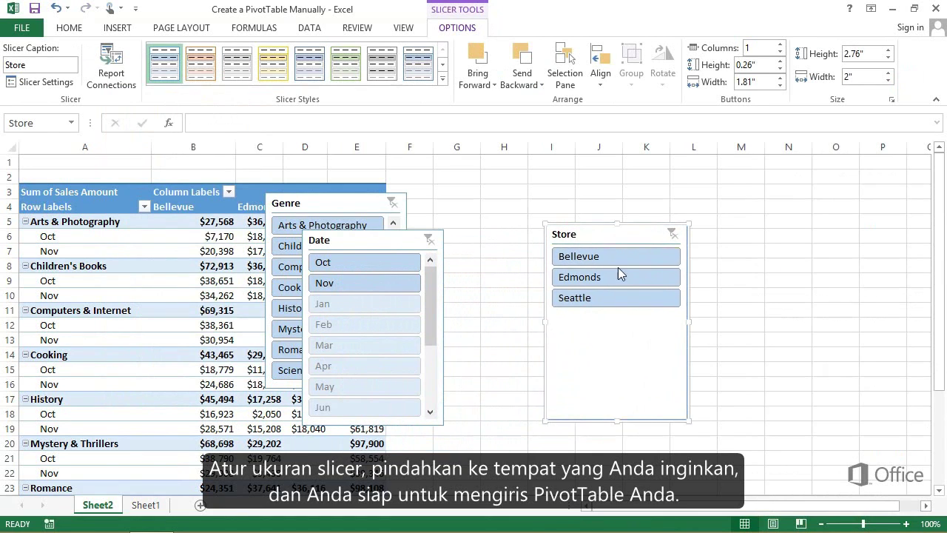
{"action": "left_click_drag", "start_coordinate": [633, 425], "coordinate": [653, 332]}
{"action": "left_click_drag", "start_coordinate": [653, 332], "coordinate": [653, 332]}
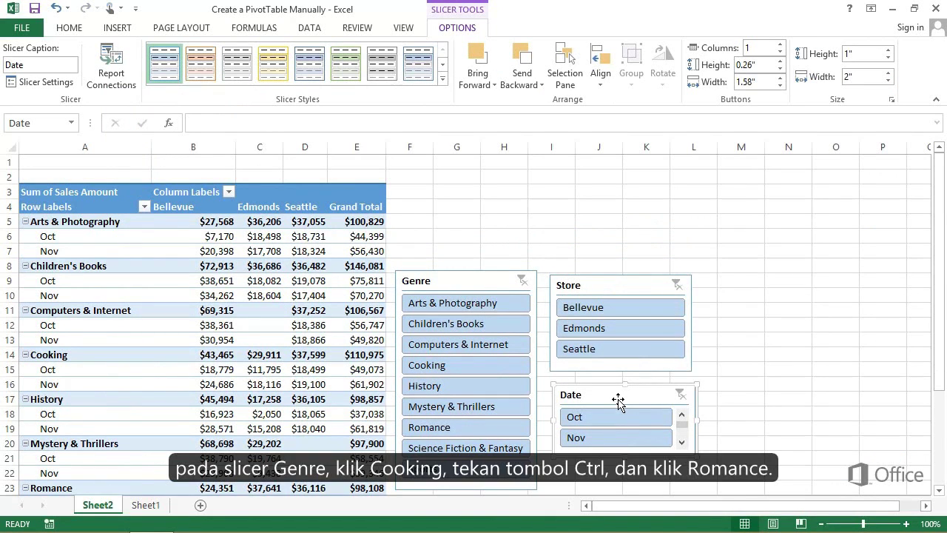
Filter the slicers to Cooking and Romance, October, and the Bellevue and Seattle stores.
{"action": "left_click", "coordinate": [504, 370]}
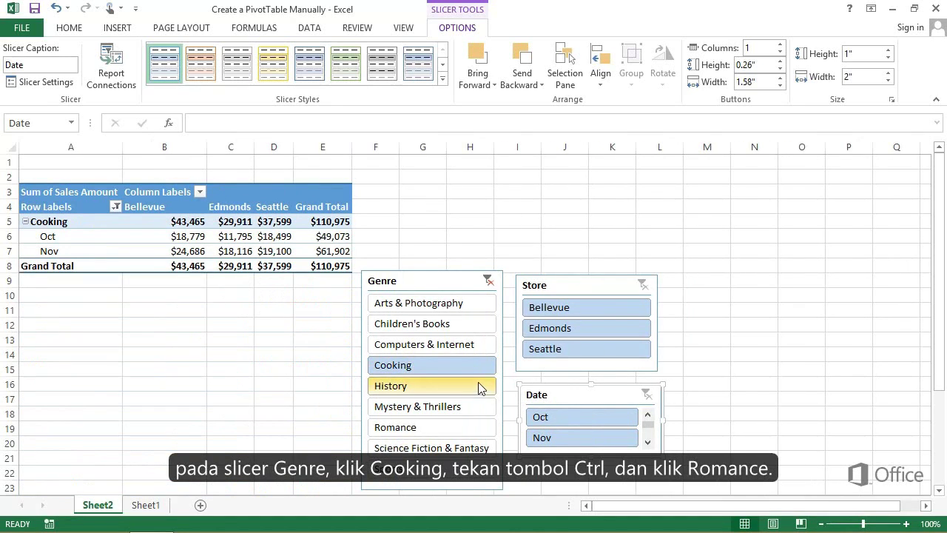
{"action": "left_click", "coordinate": [461, 426], "text": "ctrl"}
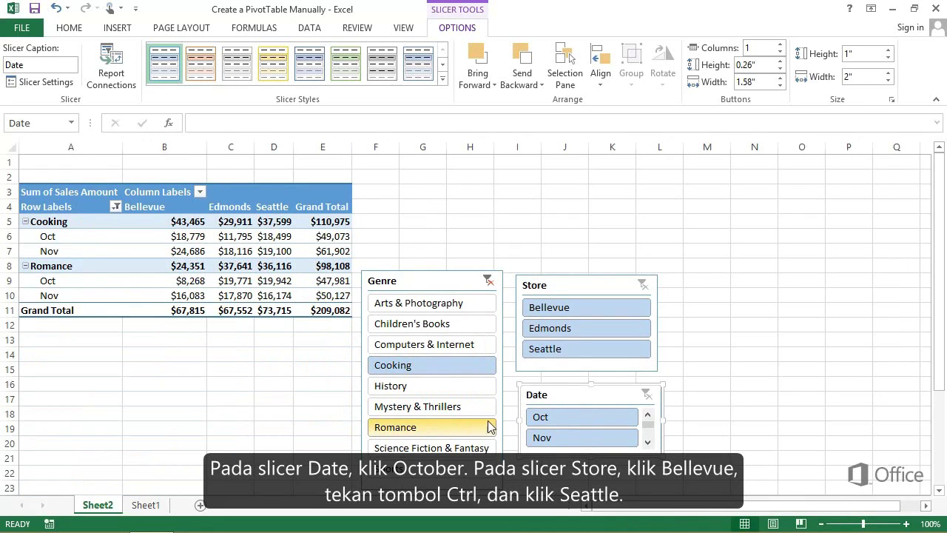
{"action": "left_click", "coordinate": [548, 417]}
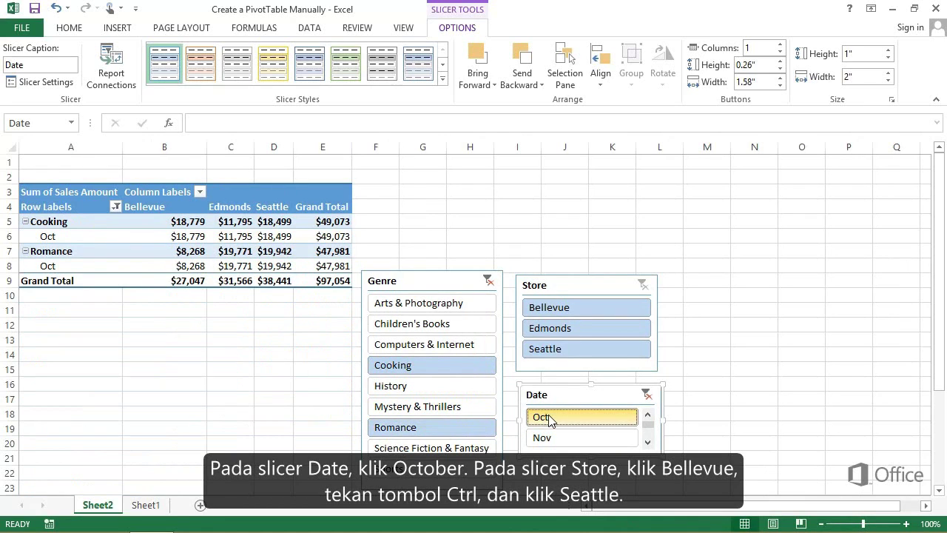
{"action": "left_click", "coordinate": [570, 309]}
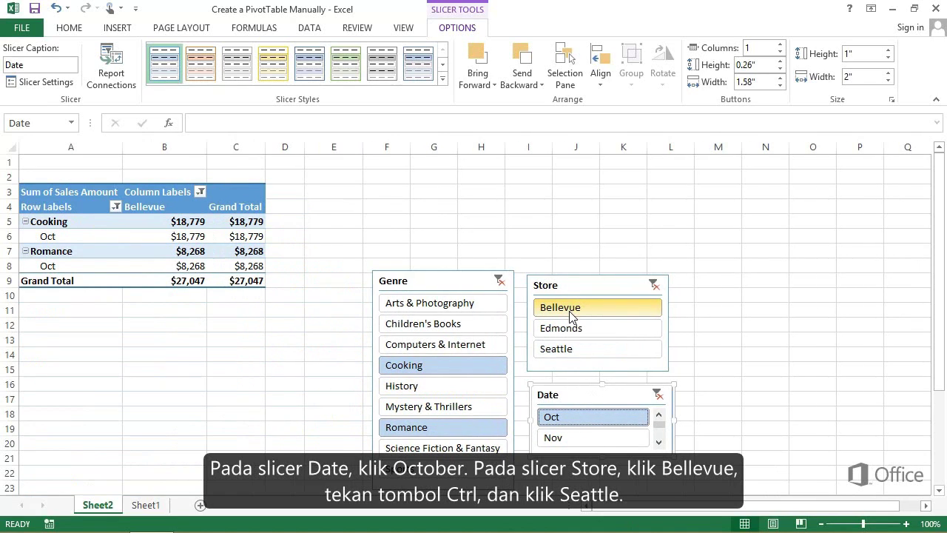
{"action": "left_click", "coordinate": [568, 350], "text": "ctrl"}
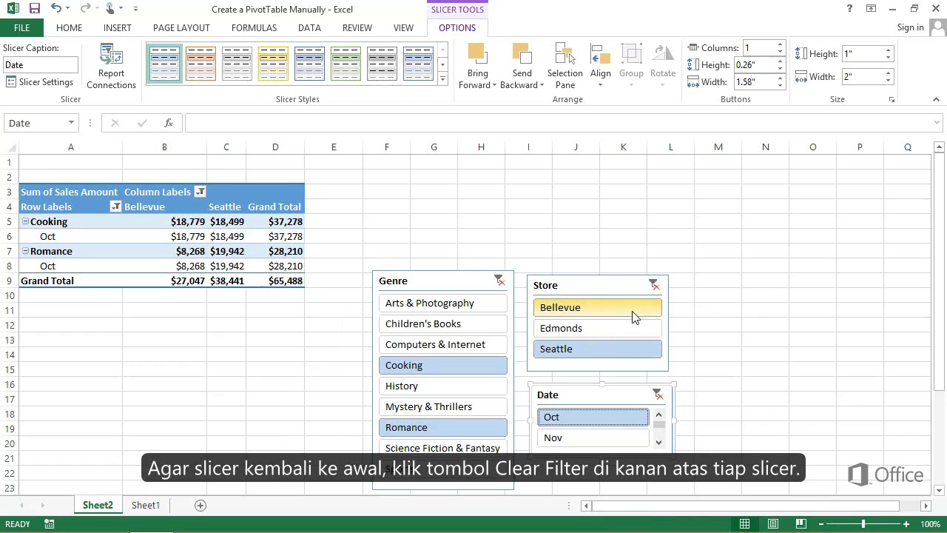
Clear the Store and Genre slicer filters and reselect a PivotTable cell.
{"action": "left_click", "coordinate": [655, 287]}
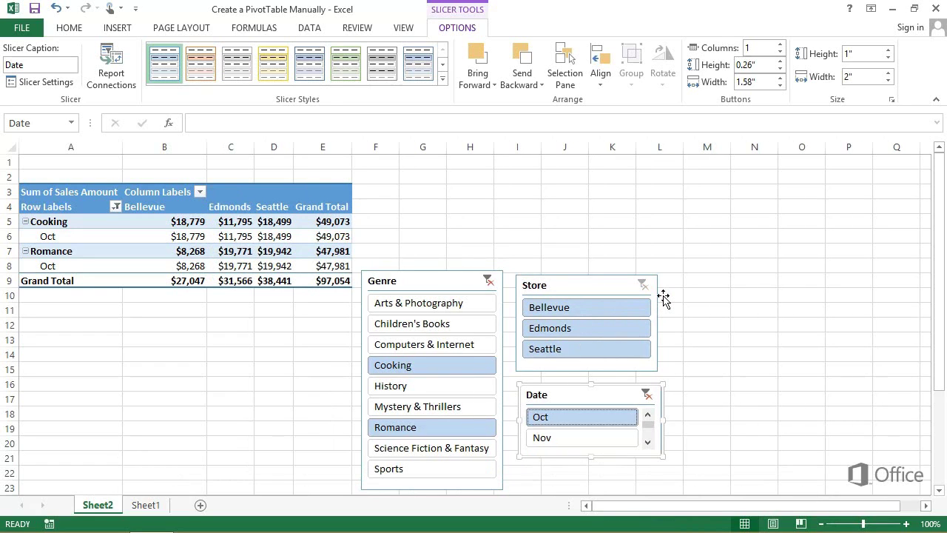
{"action": "left_click", "coordinate": [488, 281]}
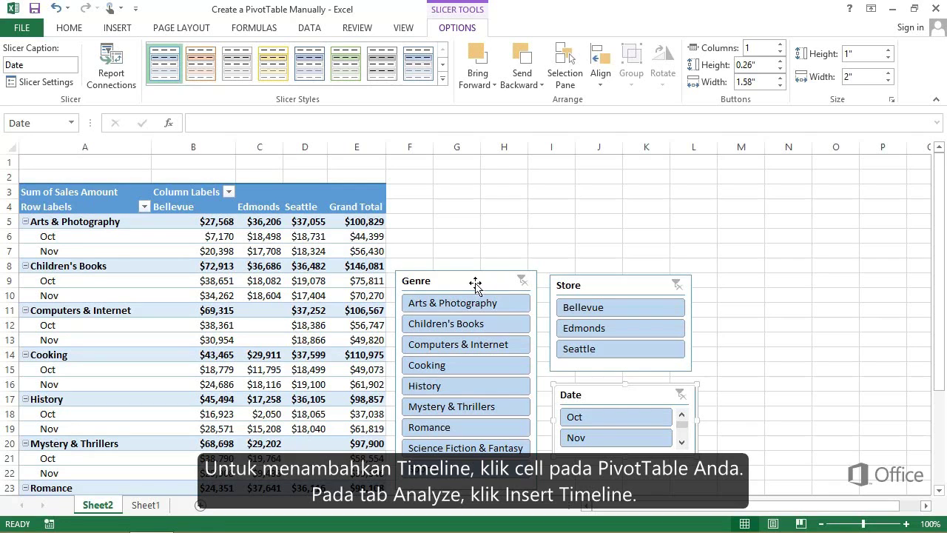
{"action": "left_click", "coordinate": [326, 256]}
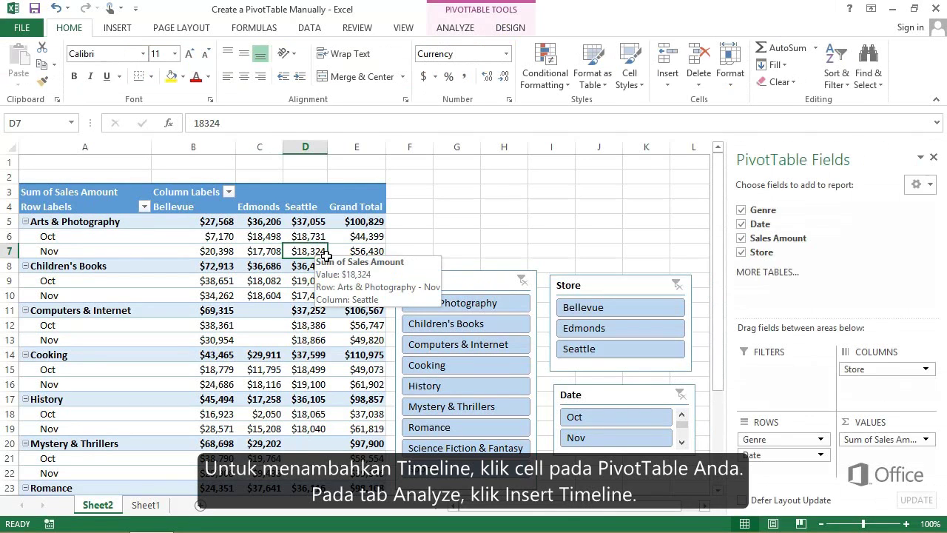
Insert a timeline based on the Date field.
{"action": "left_click", "coordinate": [449, 31]}
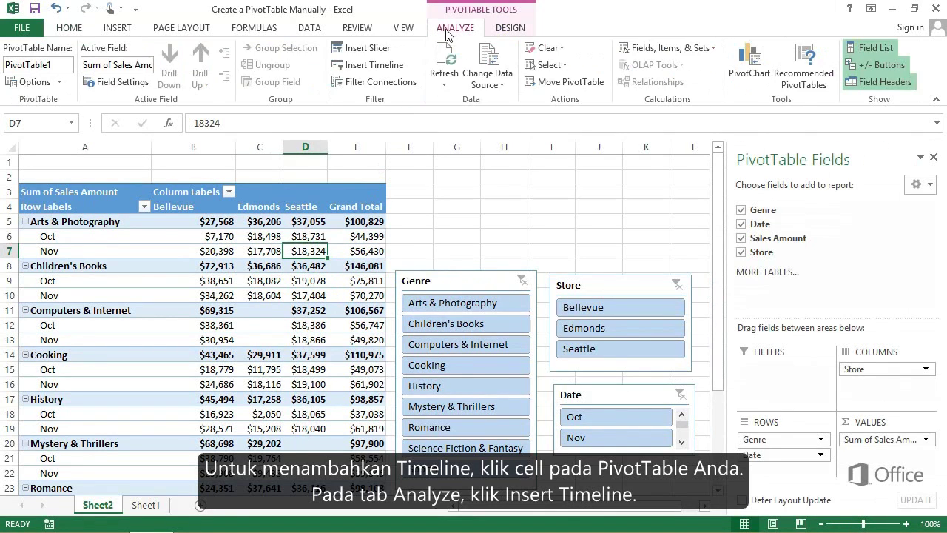
{"action": "left_click", "coordinate": [390, 66]}
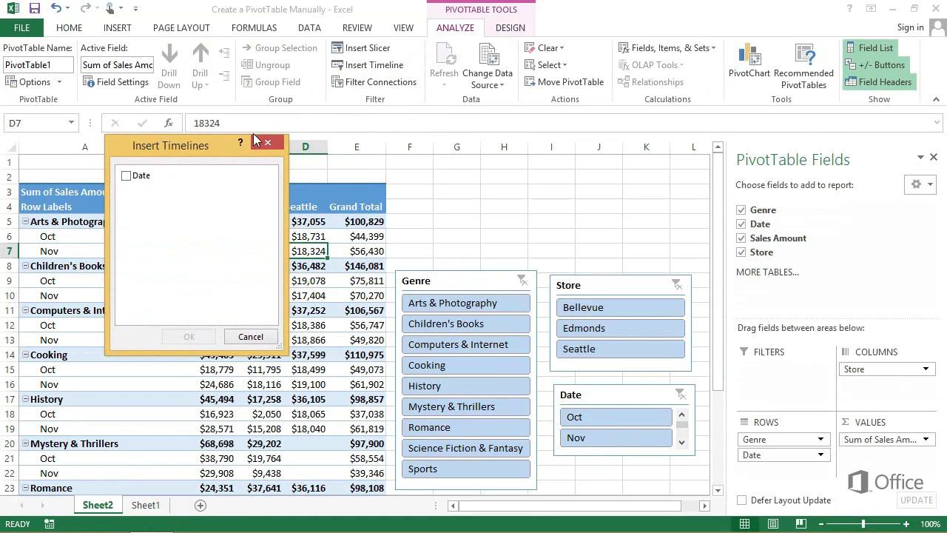
{"action": "left_click", "coordinate": [125, 176]}
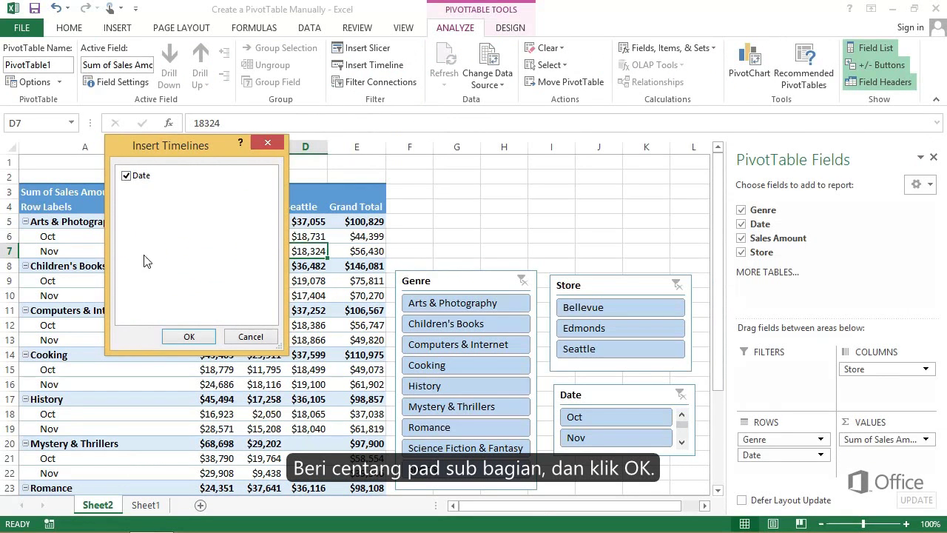
{"action": "left_click", "coordinate": [189, 336]}
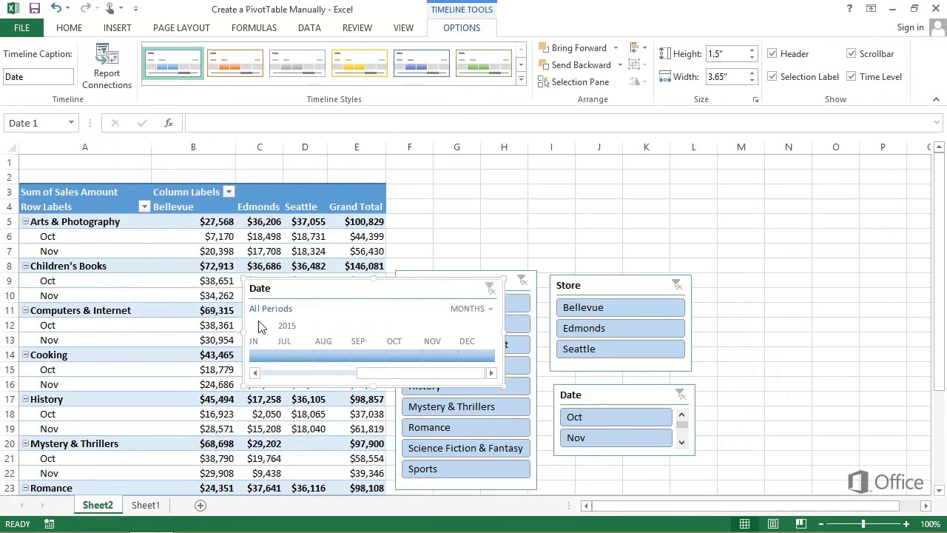
{"action": "left_click_drag", "start_coordinate": [328, 289], "coordinate": [477, 174]}
{"action": "left_click_drag", "start_coordinate": [683, 215], "coordinate": [682, 215]}
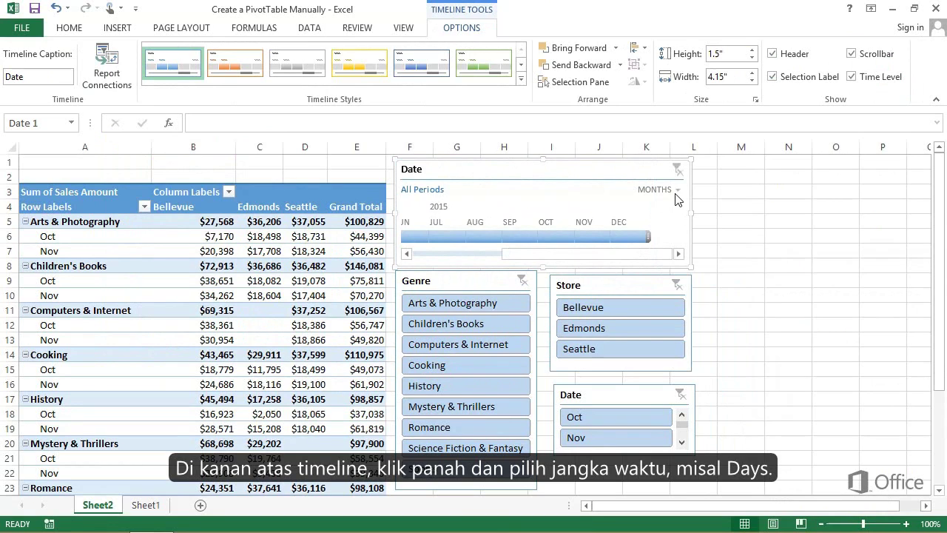
Switch the timeline to days and filter the PivotTable to Oct 19–25 2015.
{"action": "left_click", "coordinate": [676, 191]}
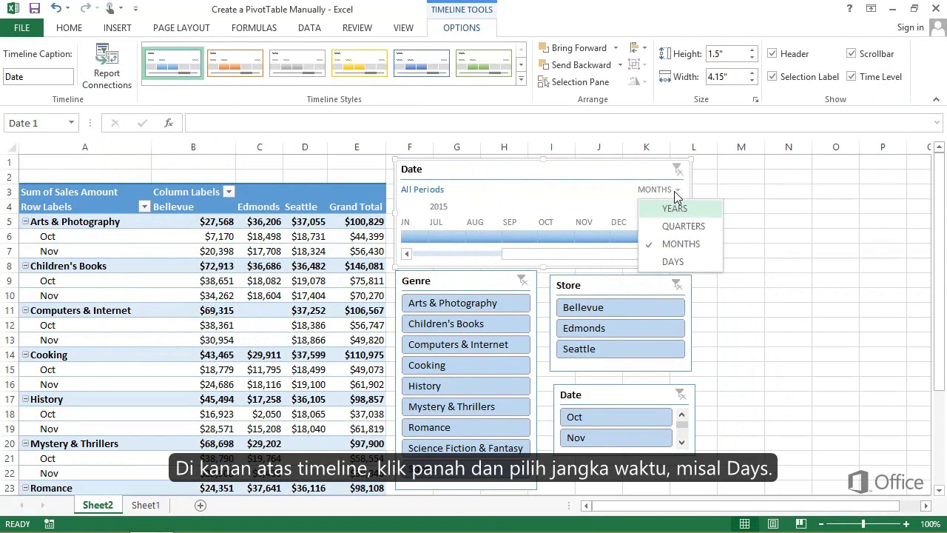
{"action": "left_click", "coordinate": [674, 261]}
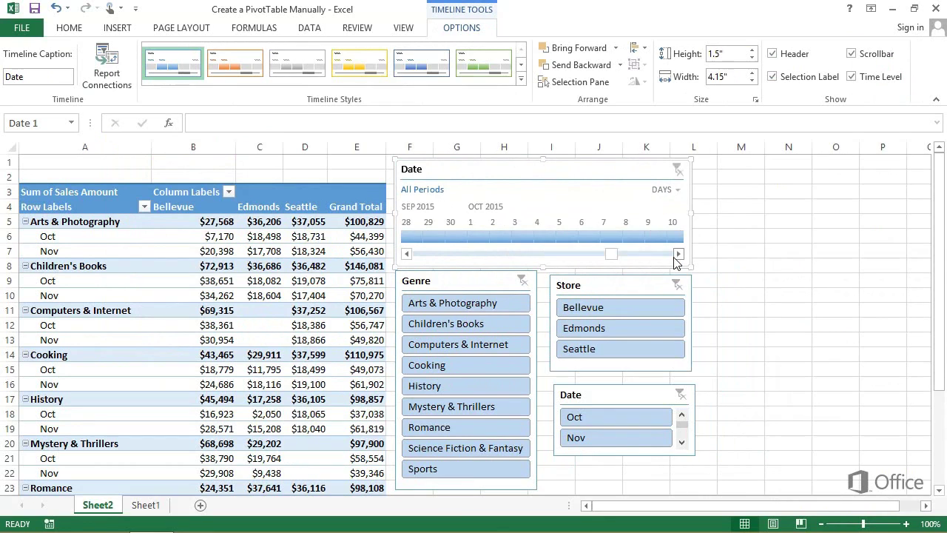
{"action": "left_click", "coordinate": [678, 254]}
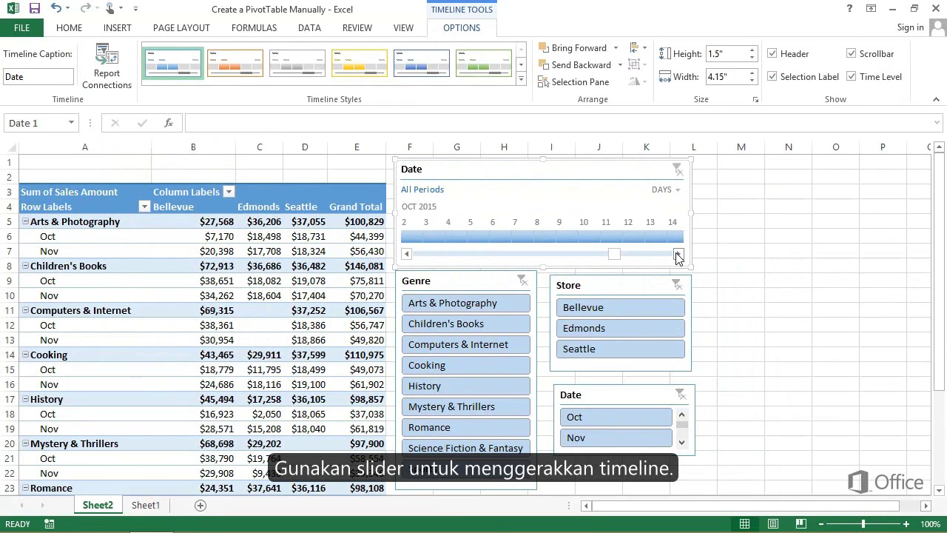
{"action": "left_click", "coordinate": [678, 253]}
{"action": "left_click", "coordinate": [679, 254]}
{"action": "left_click", "coordinate": [679, 254]}
{"action": "left_click", "coordinate": [678, 254]}
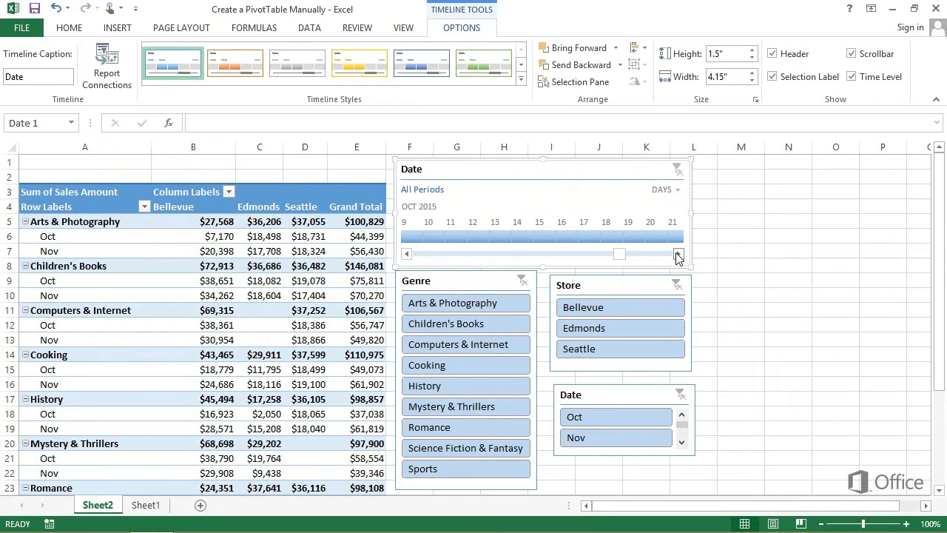
{"action": "left_click", "coordinate": [678, 254]}
{"action": "left_click", "coordinate": [678, 253]}
{"action": "left_click", "coordinate": [678, 254]}
{"action": "left_click", "coordinate": [679, 253]}
{"action": "left_click", "coordinate": [679, 254]}
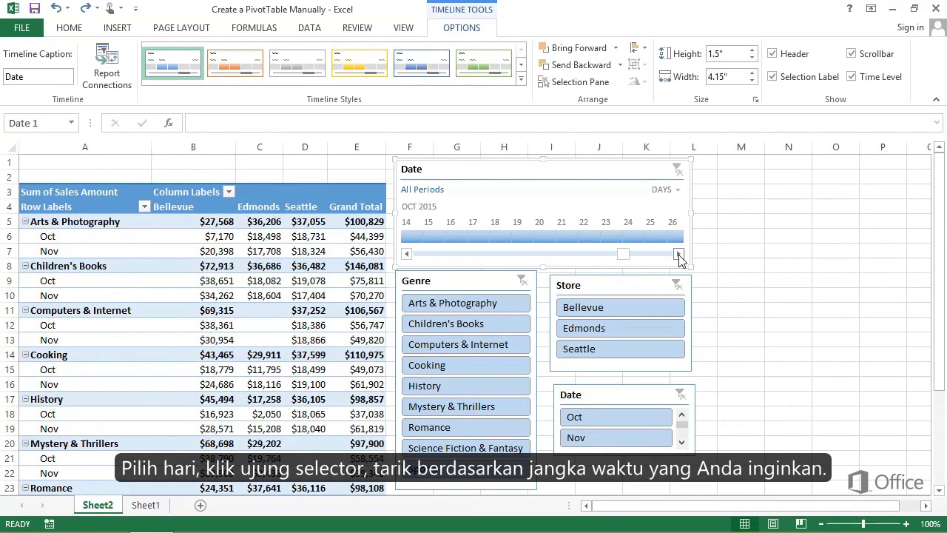
{"action": "left_click", "coordinate": [524, 236]}
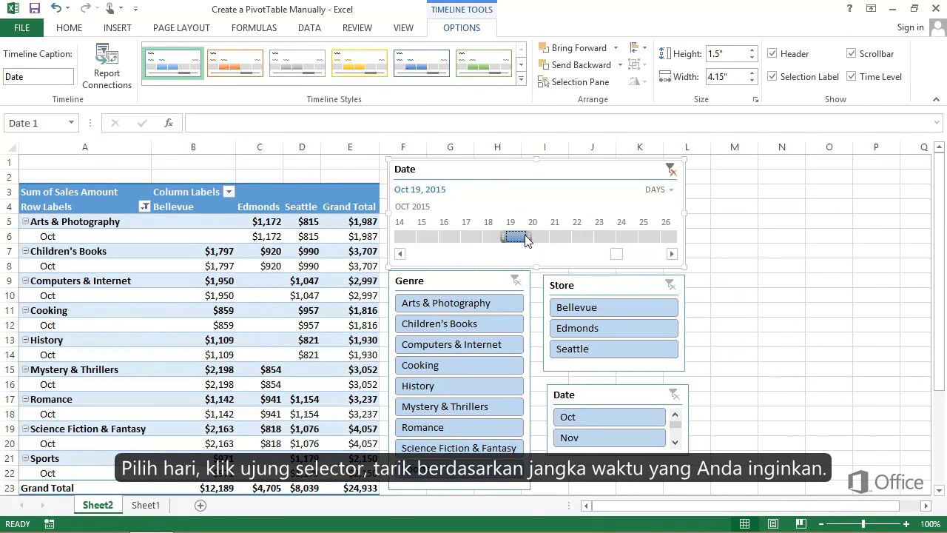
{"action": "left_click_drag", "start_coordinate": [527, 241], "coordinate": [661, 241]}
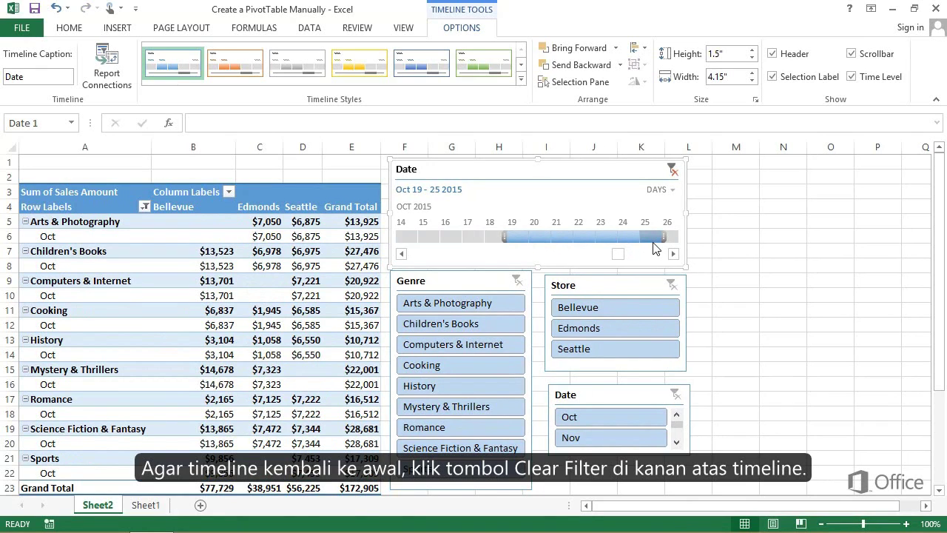
Clear the timeline's date filter back to All Periods.
{"action": "left_click", "coordinate": [673, 176]}
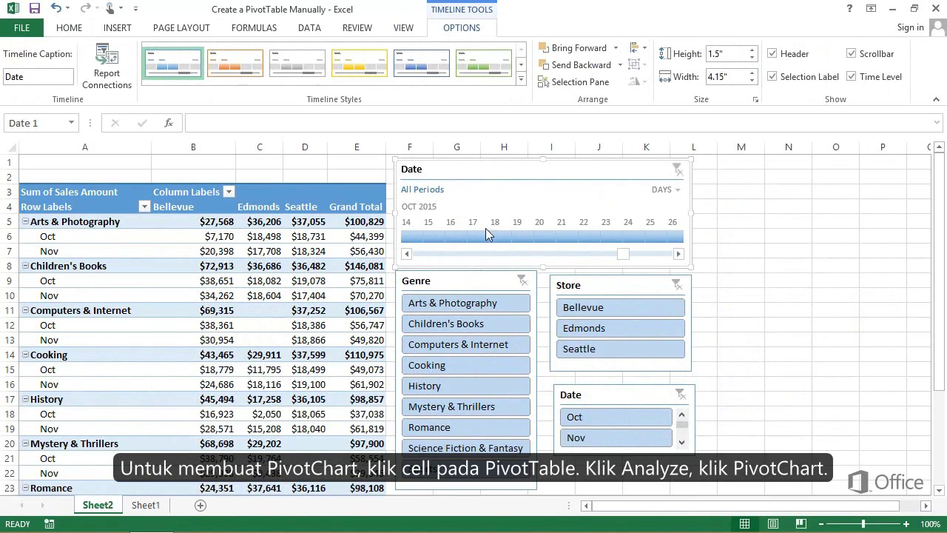
Start a PivotChart from the sales PivotTable, previewing Line and Pie before choosing Clustered Column.
{"action": "left_click", "coordinate": [317, 254]}
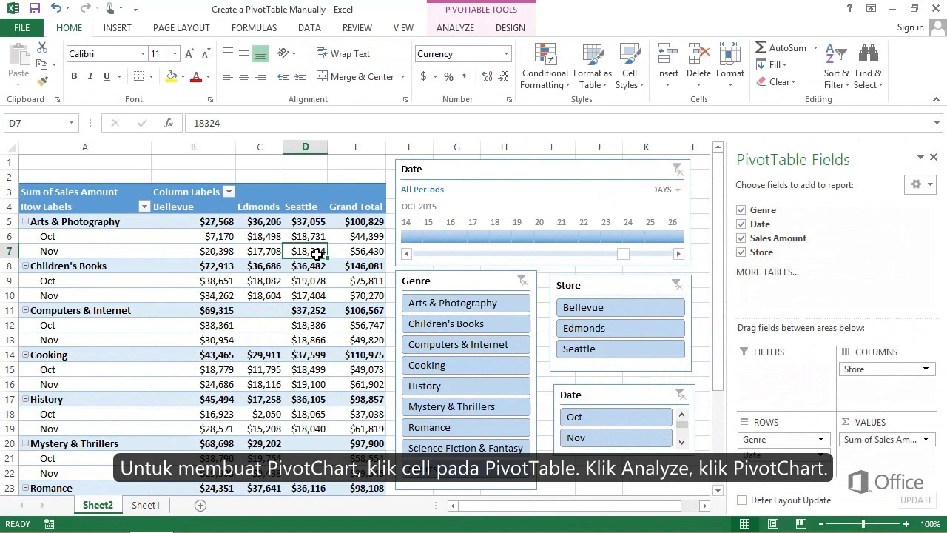
{"action": "left_click", "coordinate": [458, 31]}
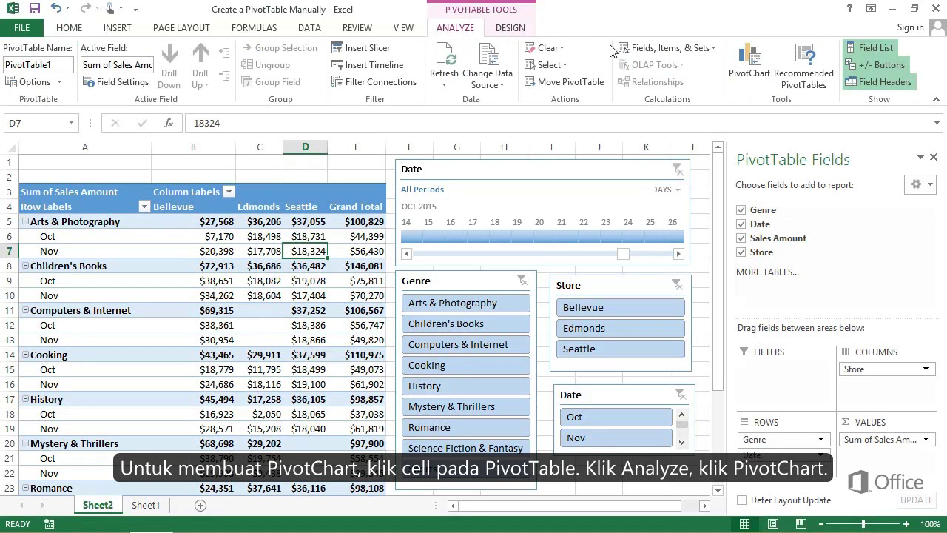
{"action": "left_click", "coordinate": [746, 65]}
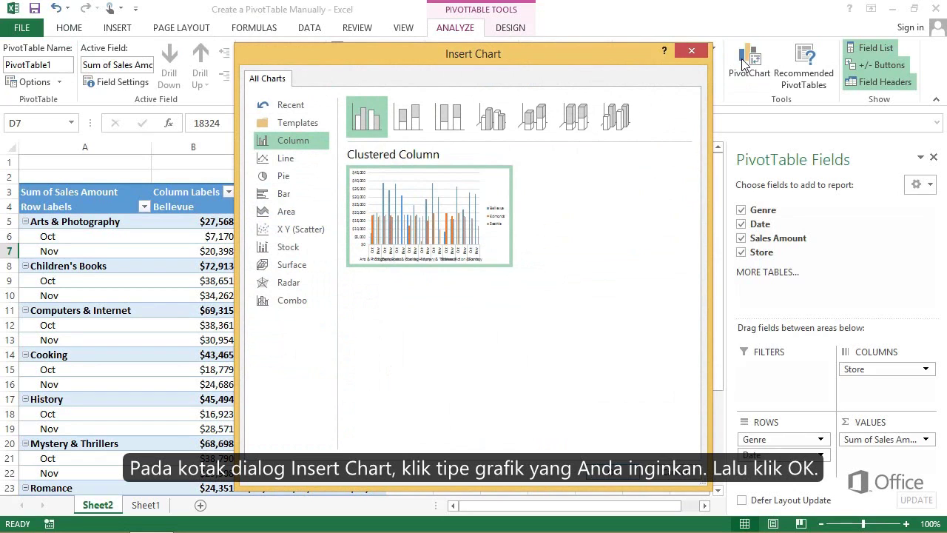
{"action": "left_click", "coordinate": [302, 161]}
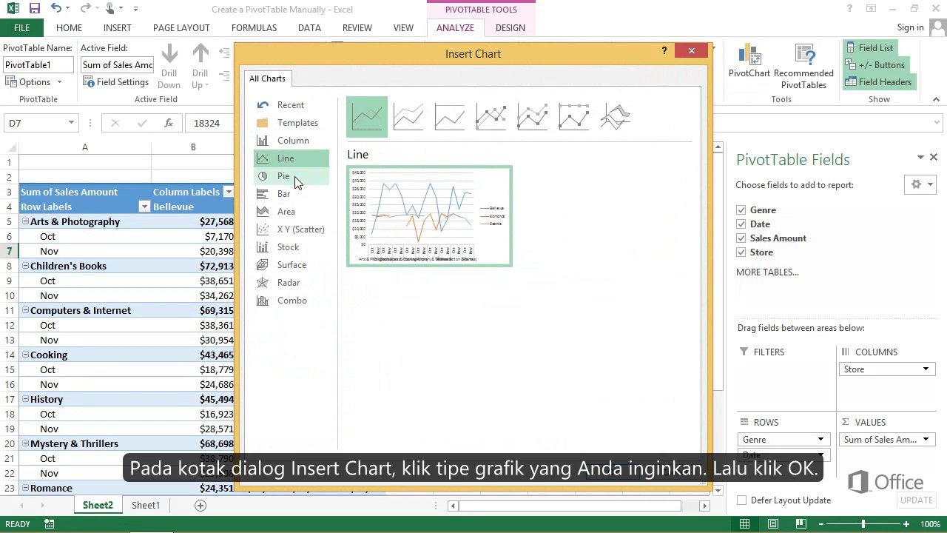
{"action": "left_click", "coordinate": [297, 180]}
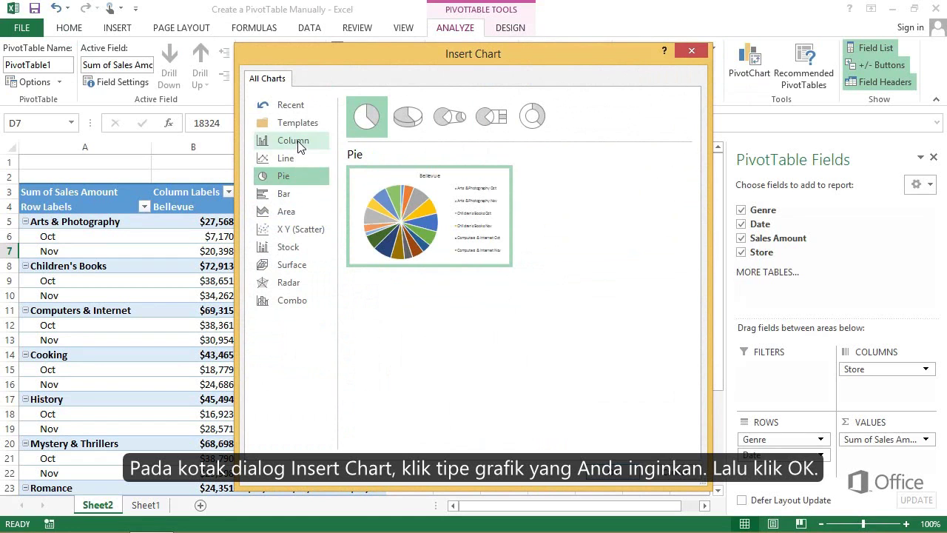
{"action": "left_click", "coordinate": [298, 141]}
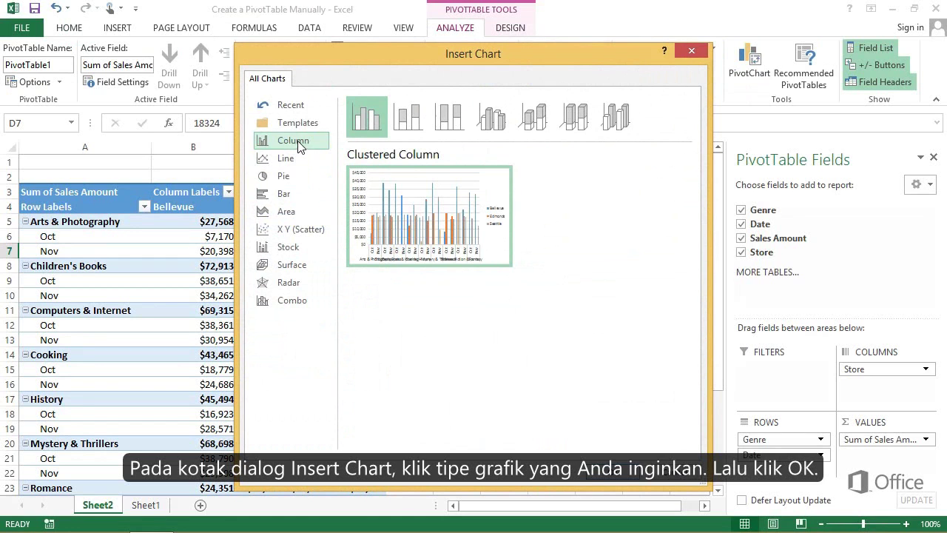
Place the clustered-column PivotChart right of the slicers and filter it to Cooking, Oct 19–25 2015.
{"action": "left_click", "coordinate": [628, 473]}
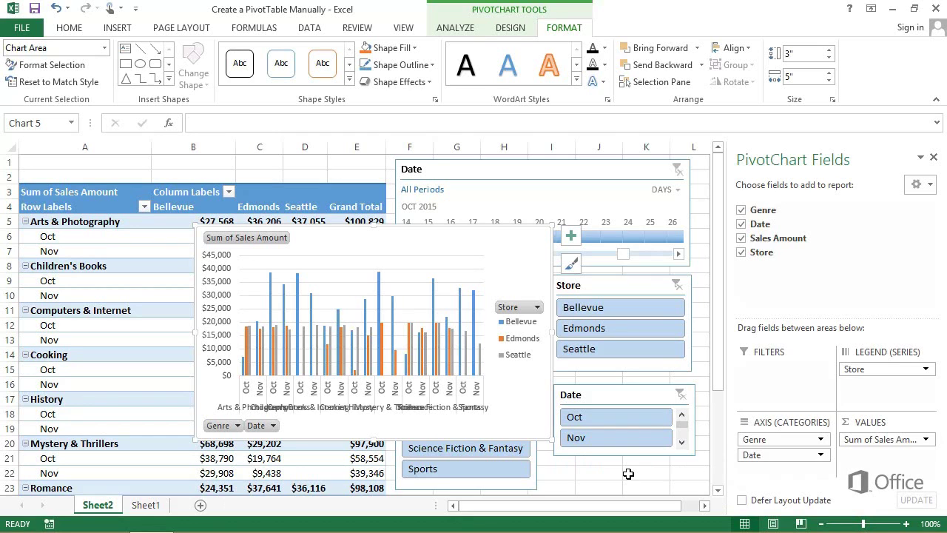
{"action": "left_click_drag", "start_coordinate": [387, 239], "coordinate": [750, 172]}
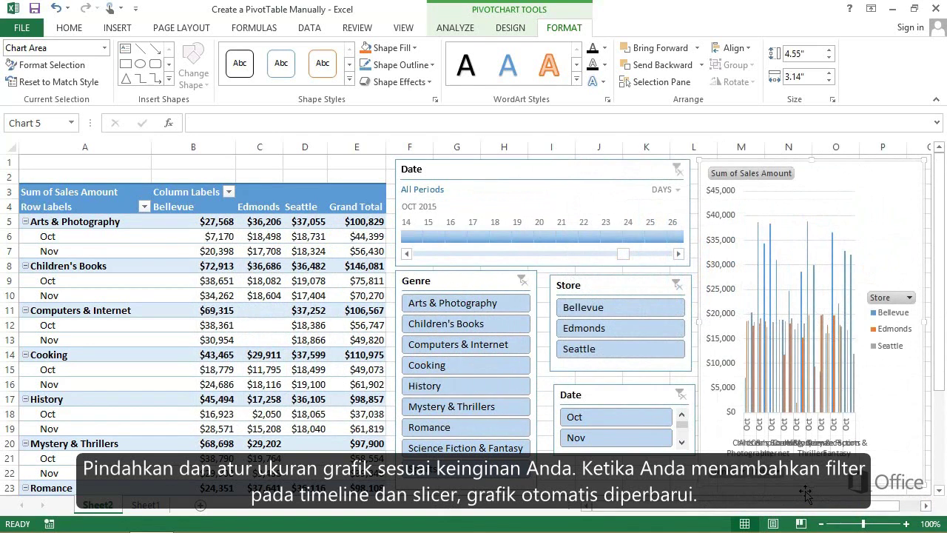
{"action": "left_click_drag", "start_coordinate": [512, 237], "coordinate": [662, 239]}
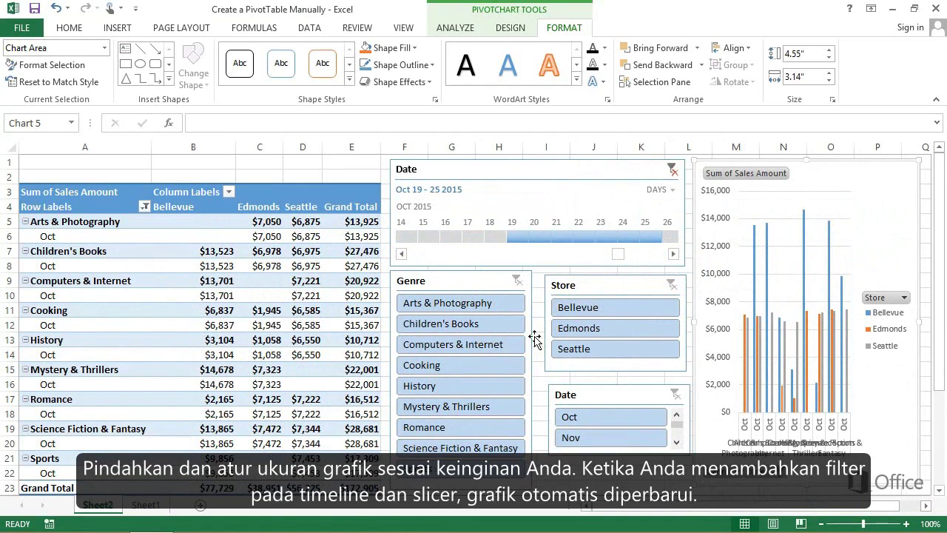
{"action": "left_click", "coordinate": [485, 366]}
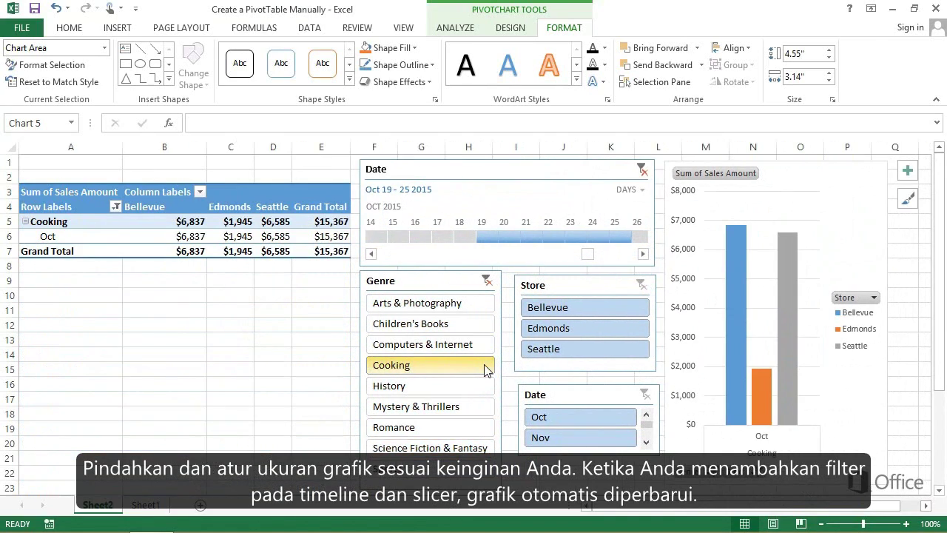